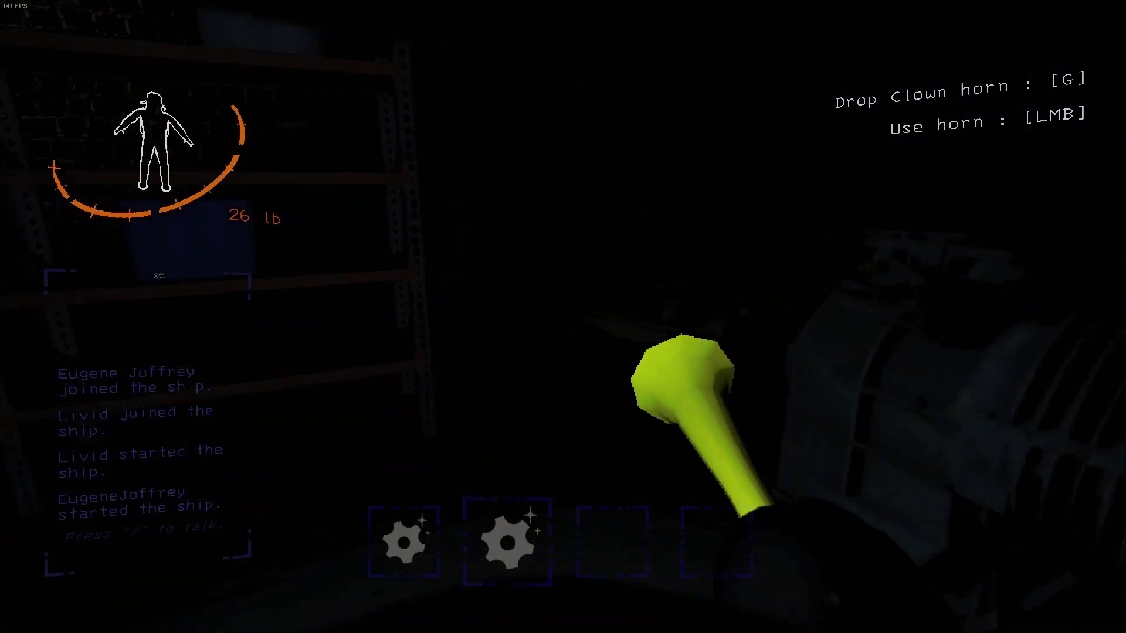
key("w")
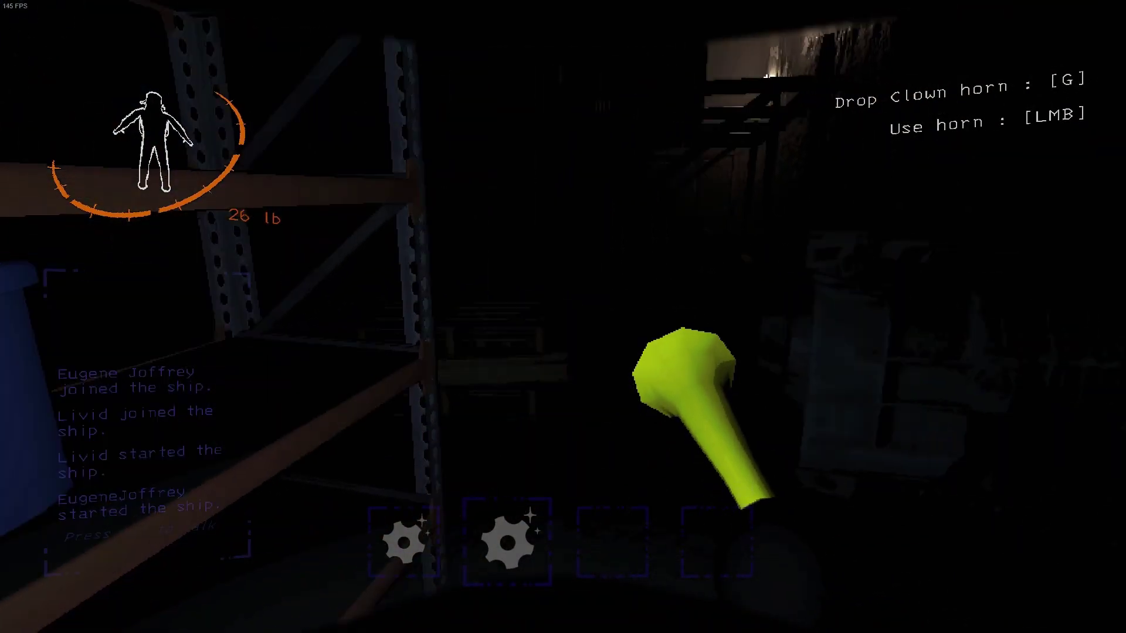
key("w")
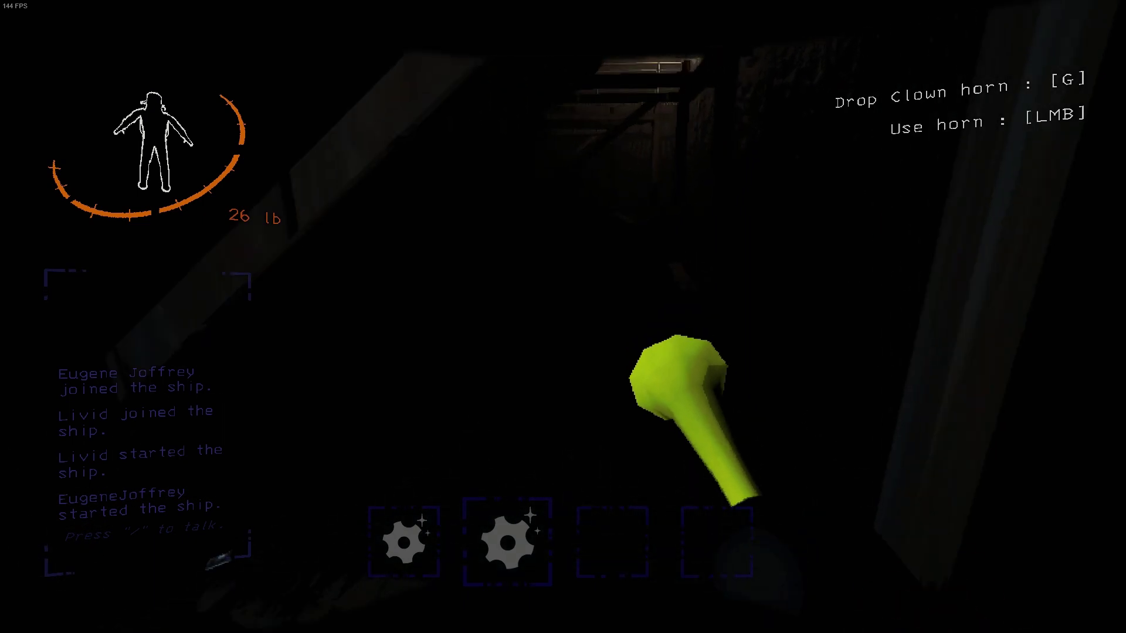
key("w")
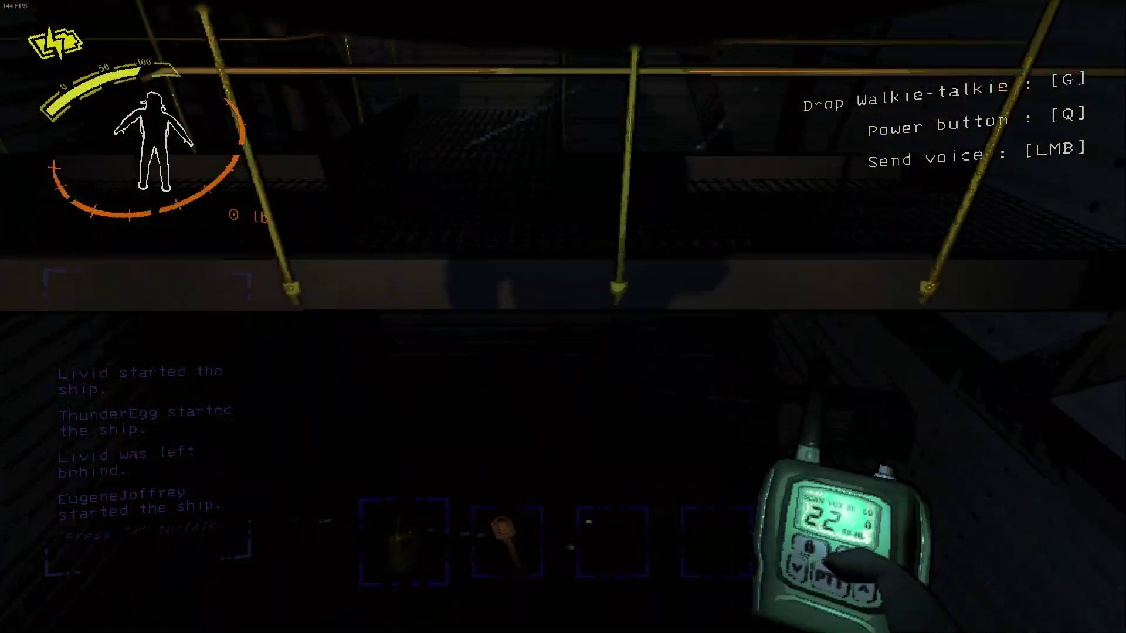
key("w")
key("w")
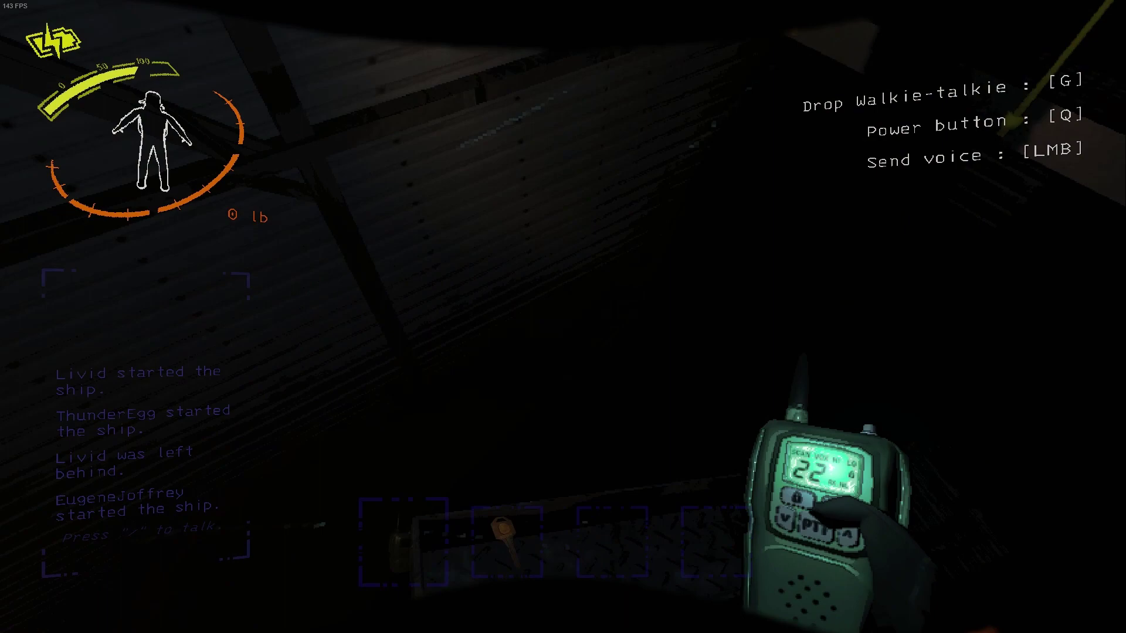
key("w")
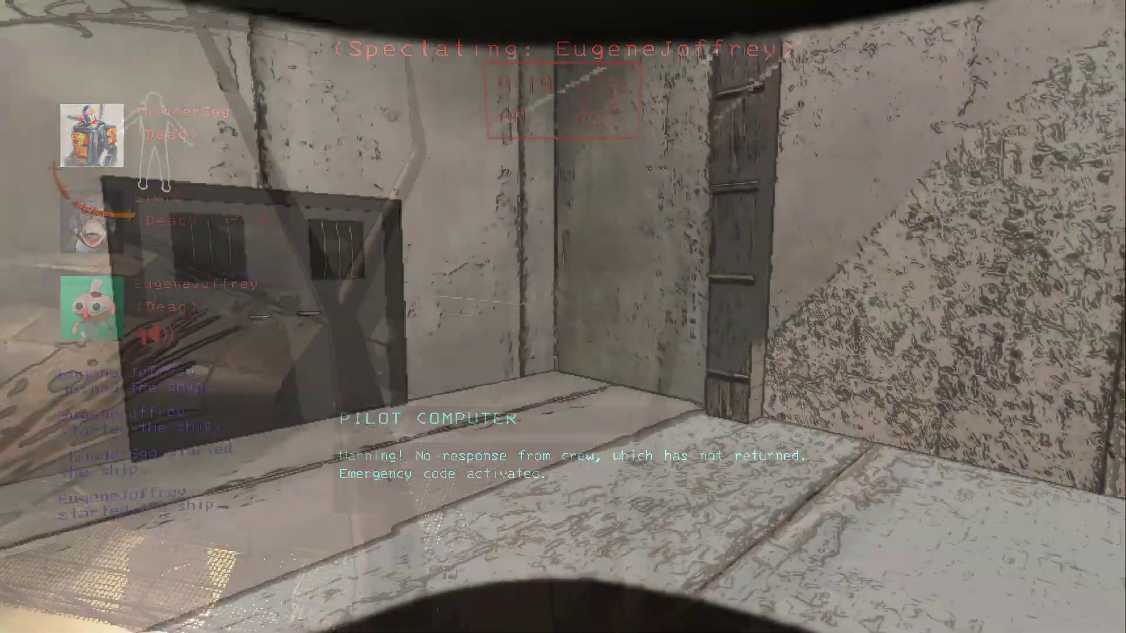
key("e")
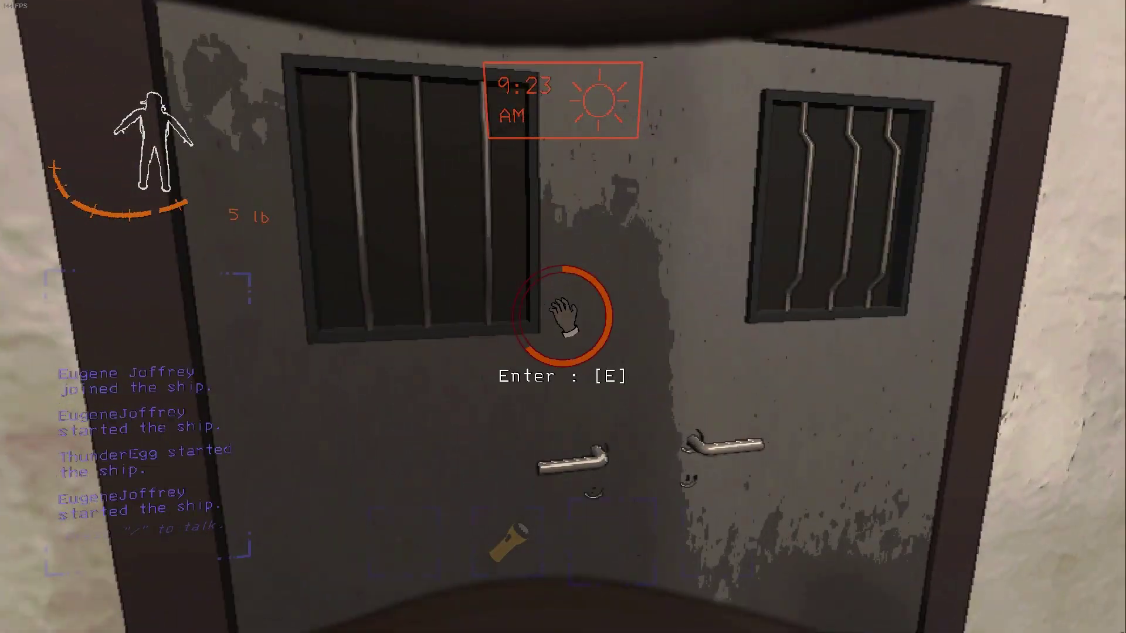
key("e")
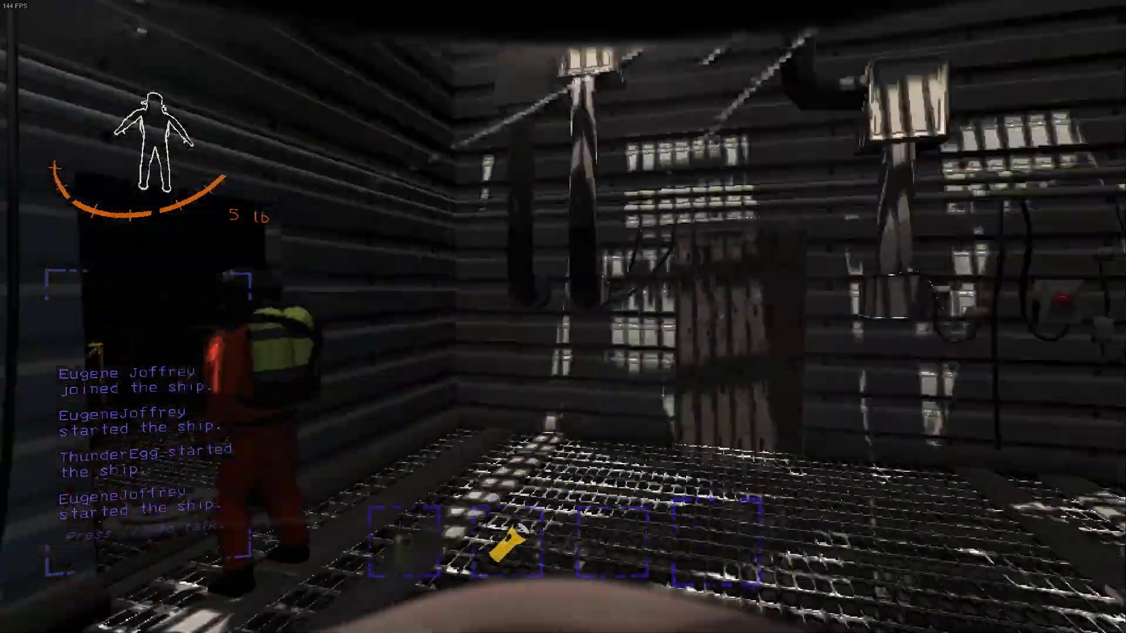
key("2")
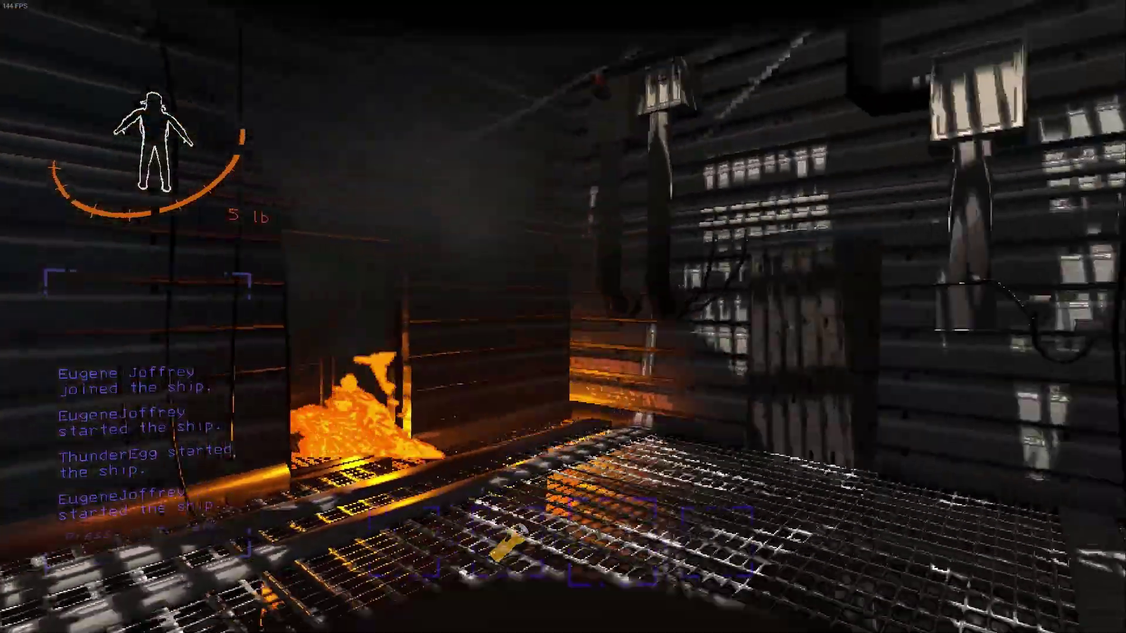
key("w")
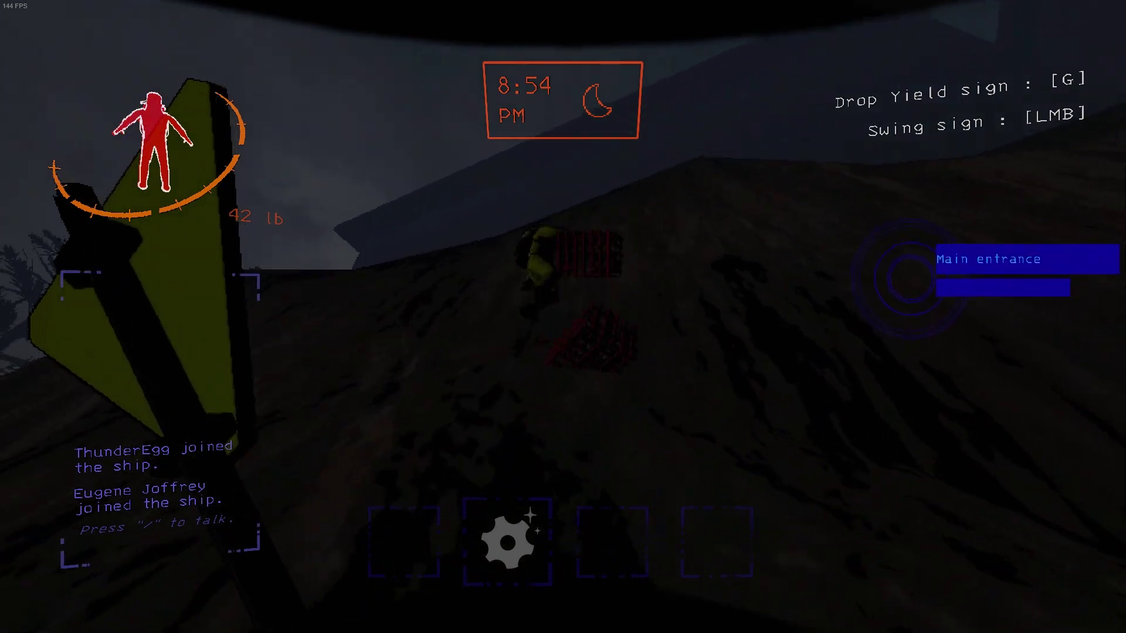
key("e")
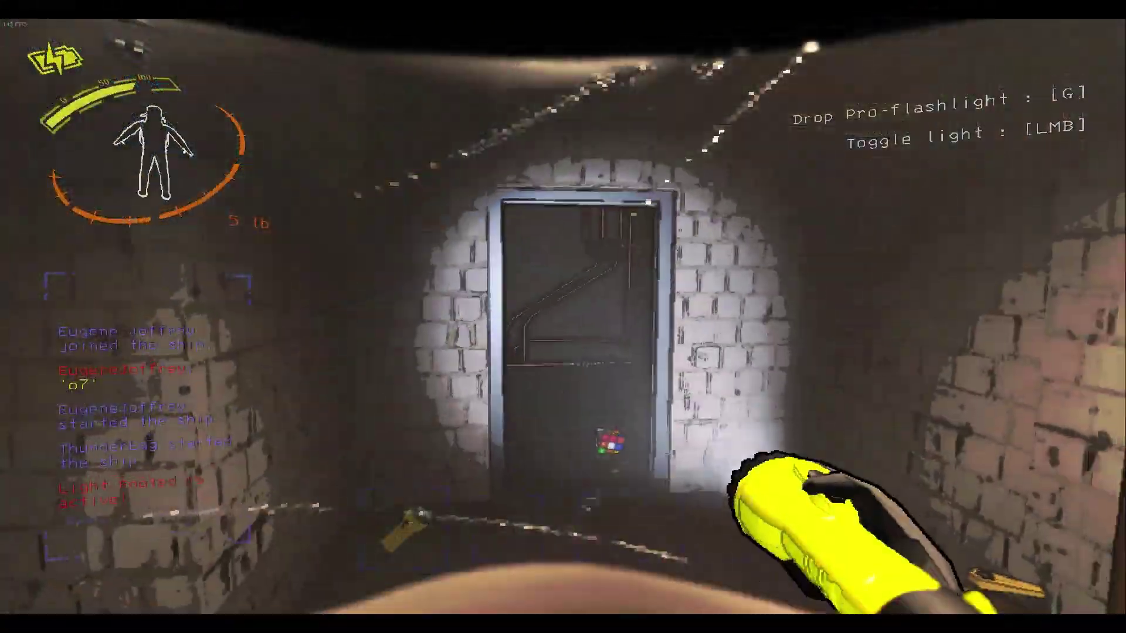
key("e")
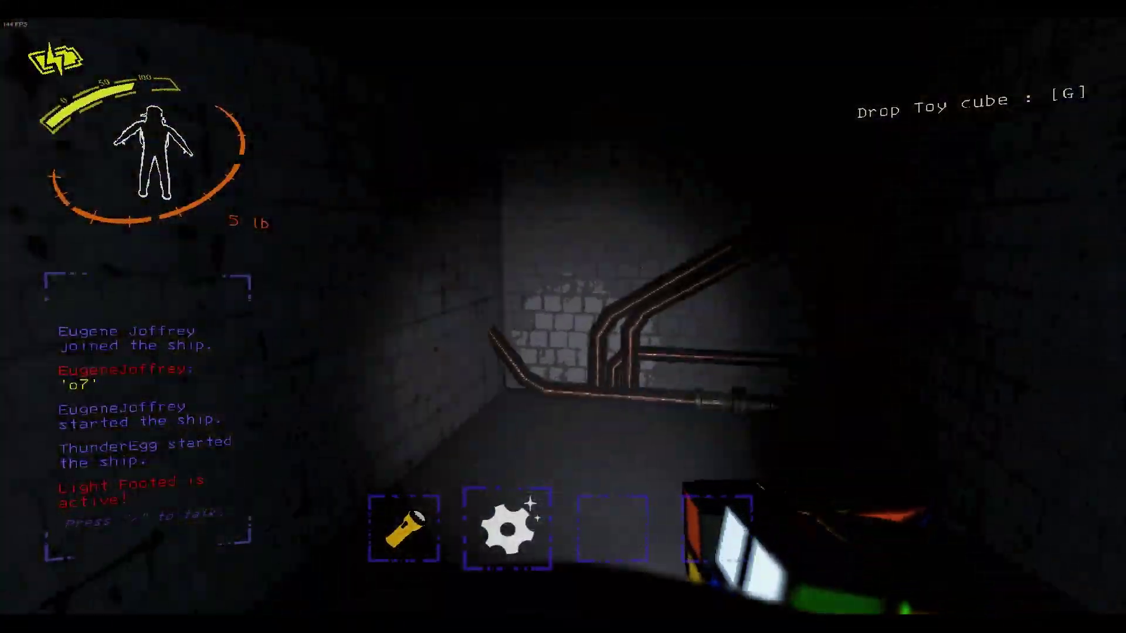
scroll(563, 316, "down", 1)
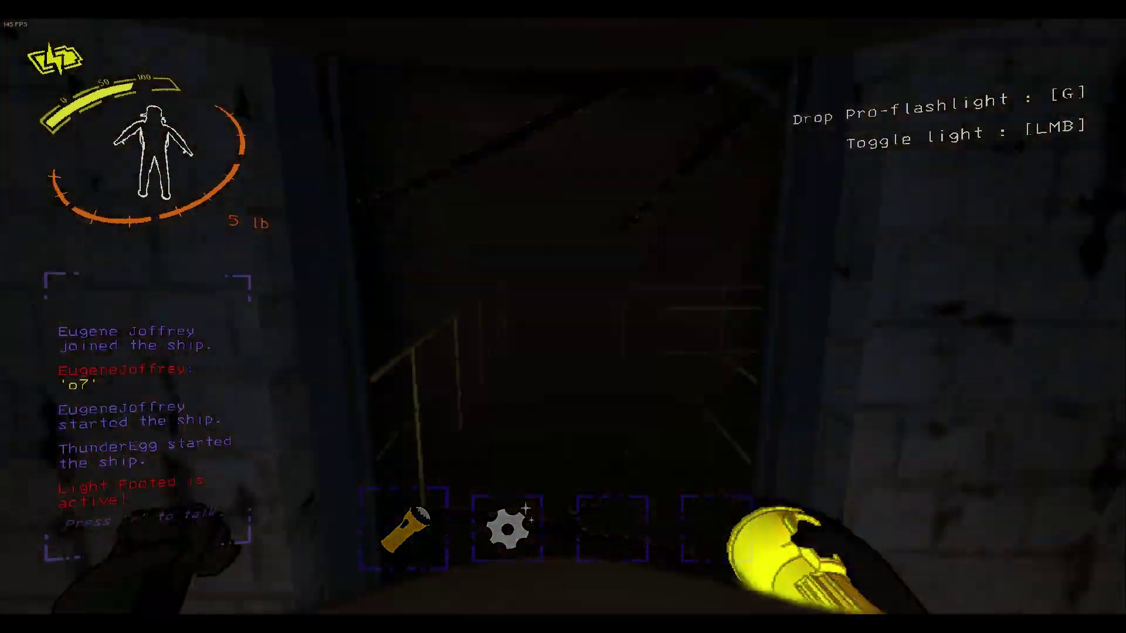
key("w")
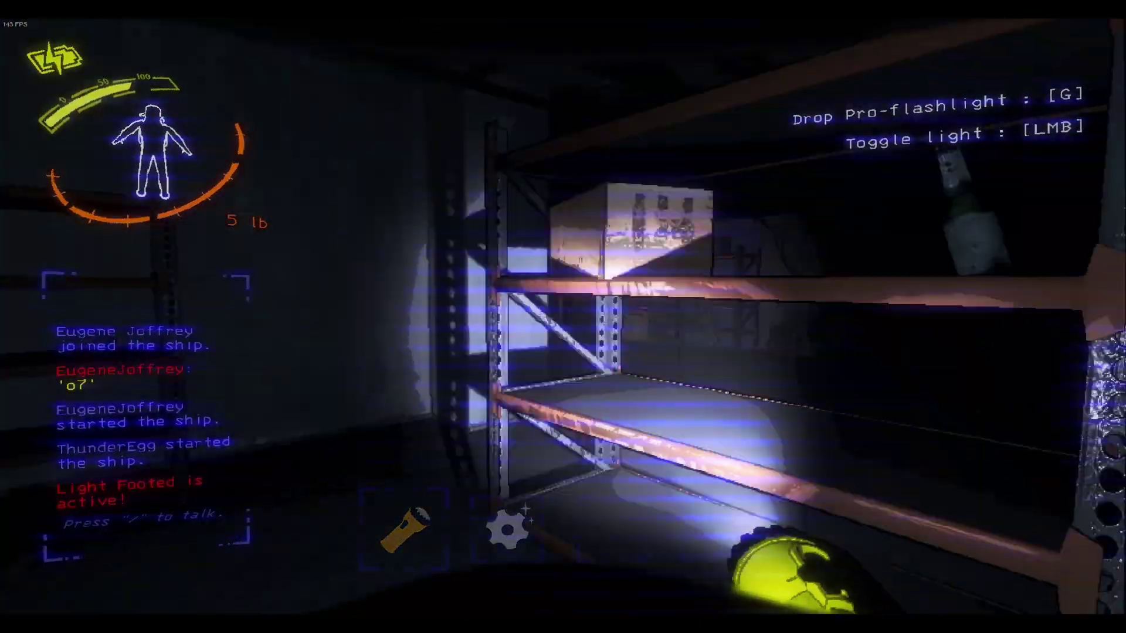
key("w")
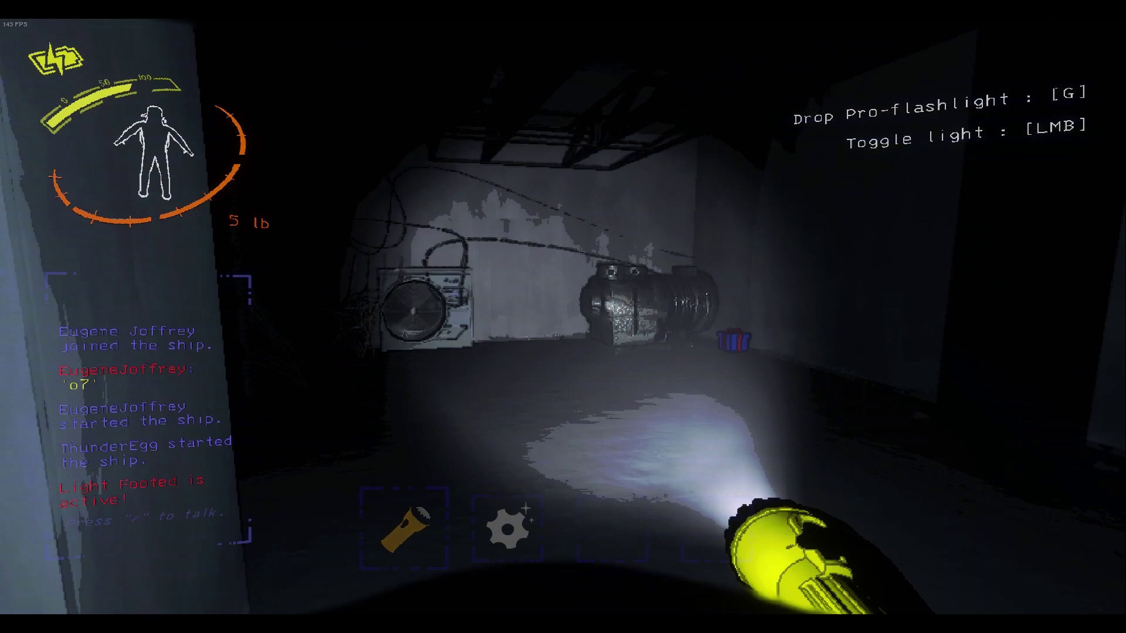
right_click(563, 317)
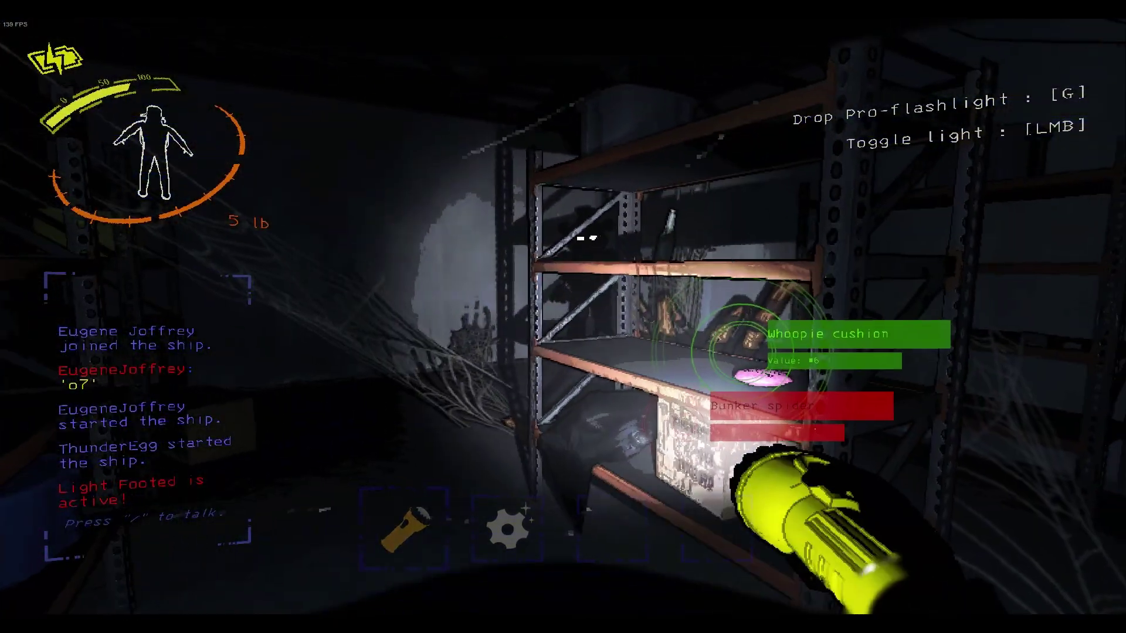
key("w")
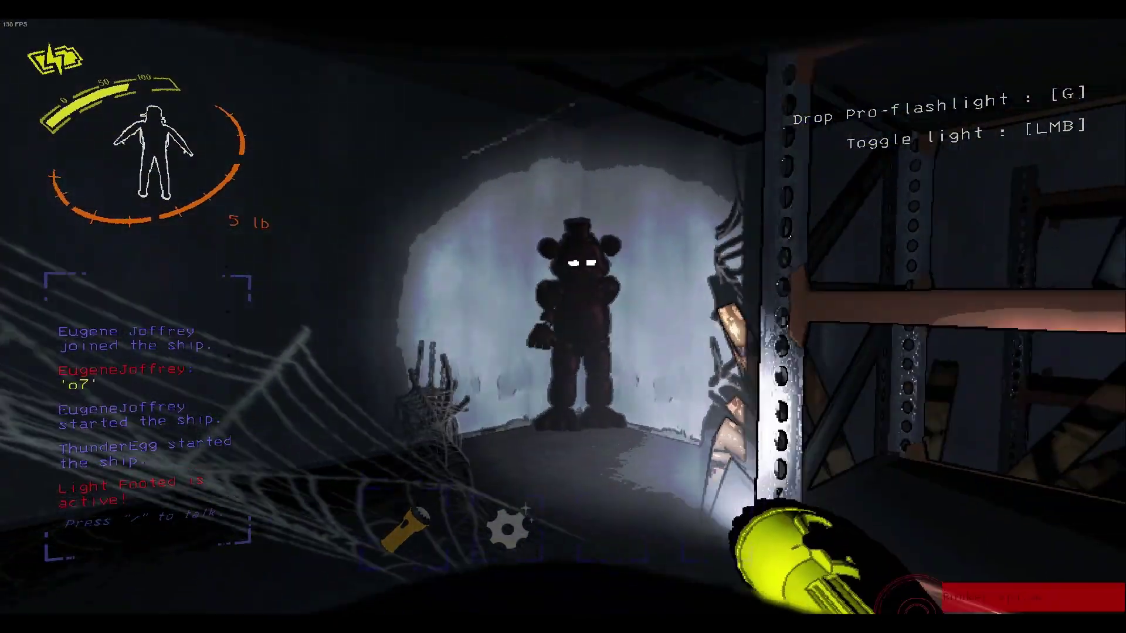
key("w")
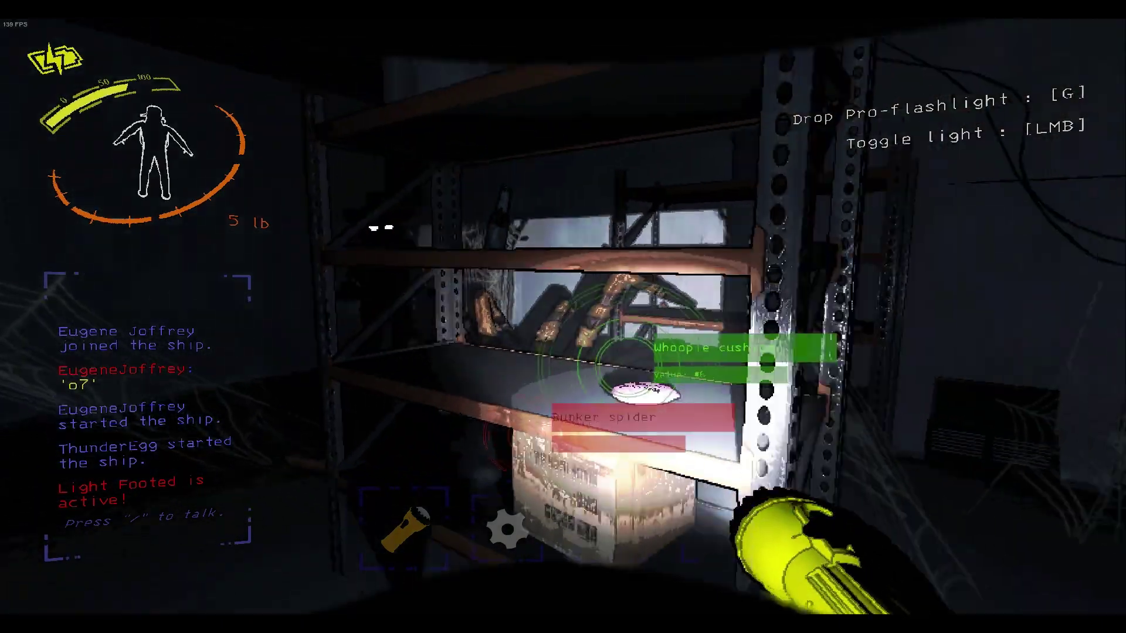
key("w")
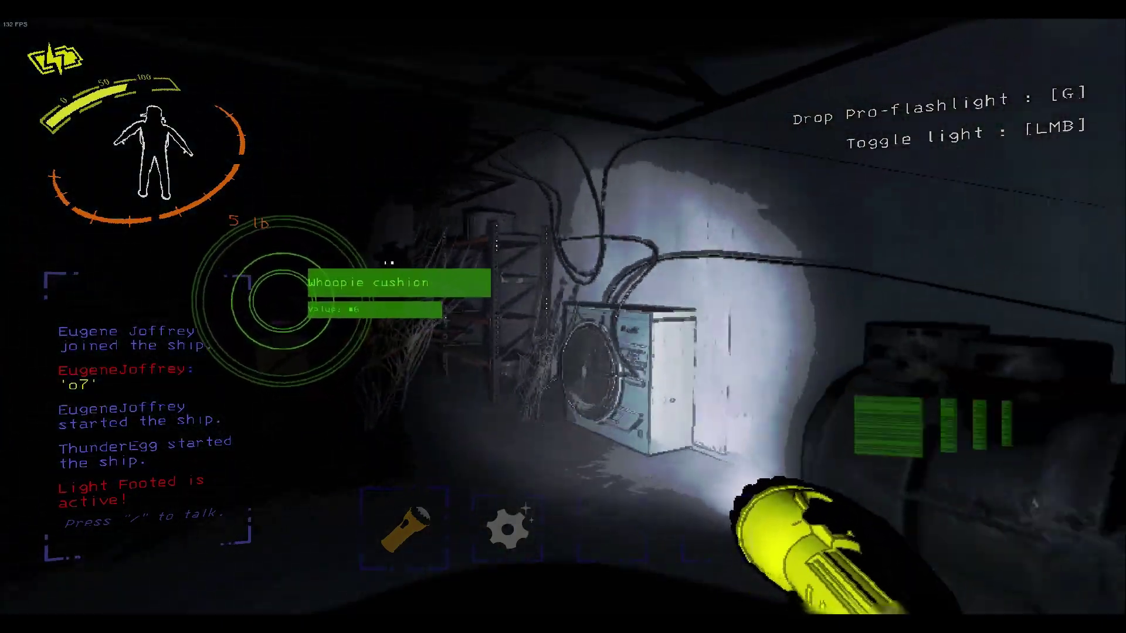
key("w")
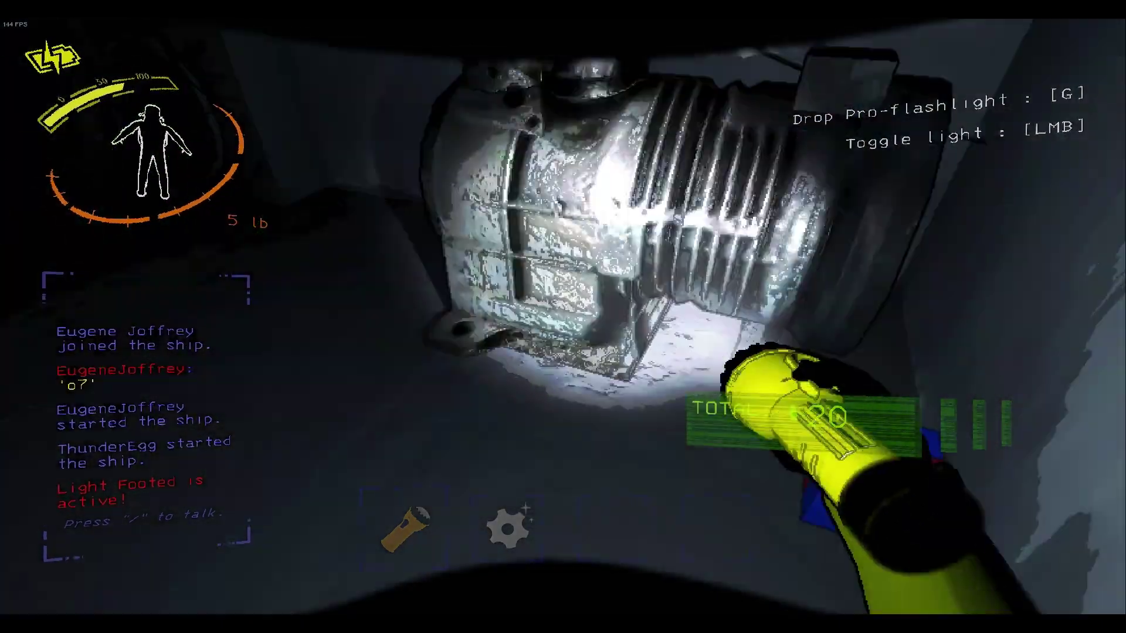
key("e")
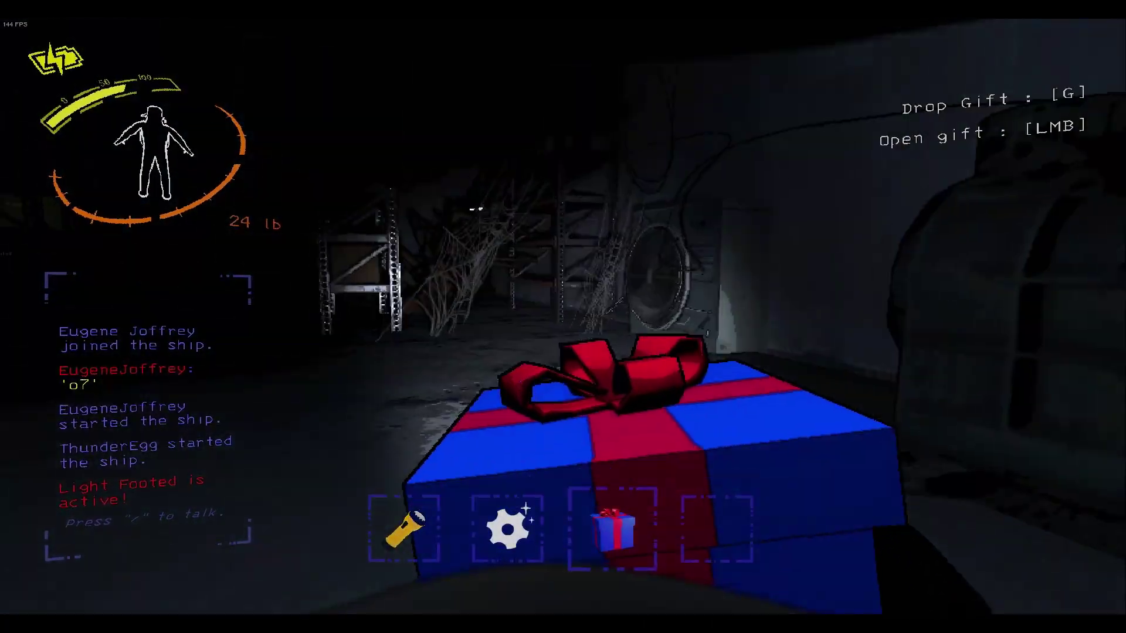
scroll(563, 317, "down", 1)
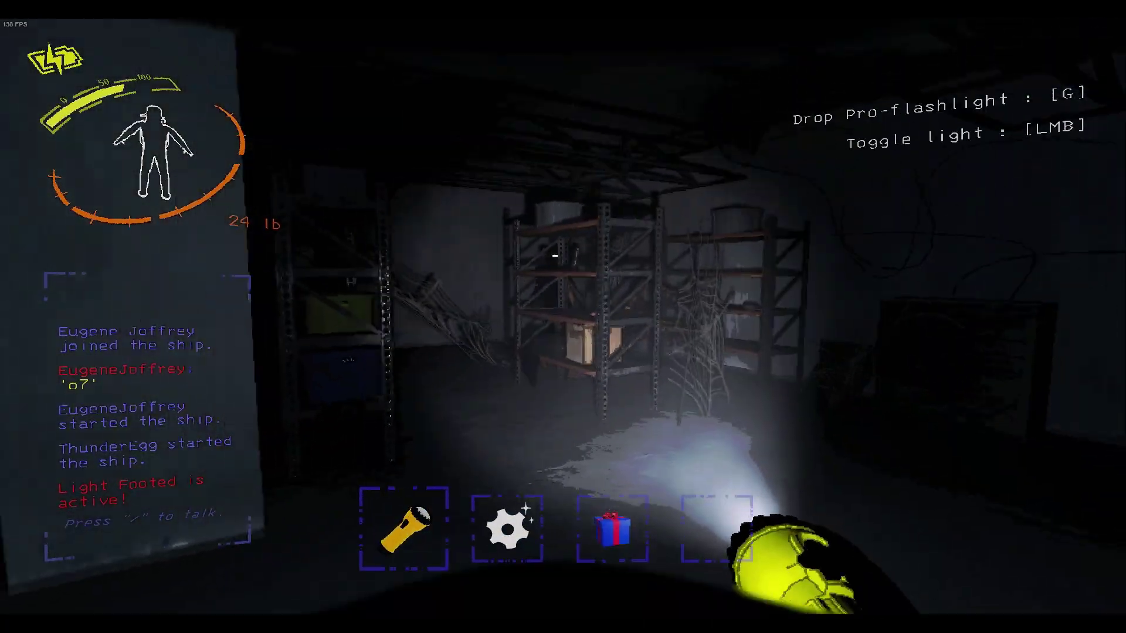
key("w")
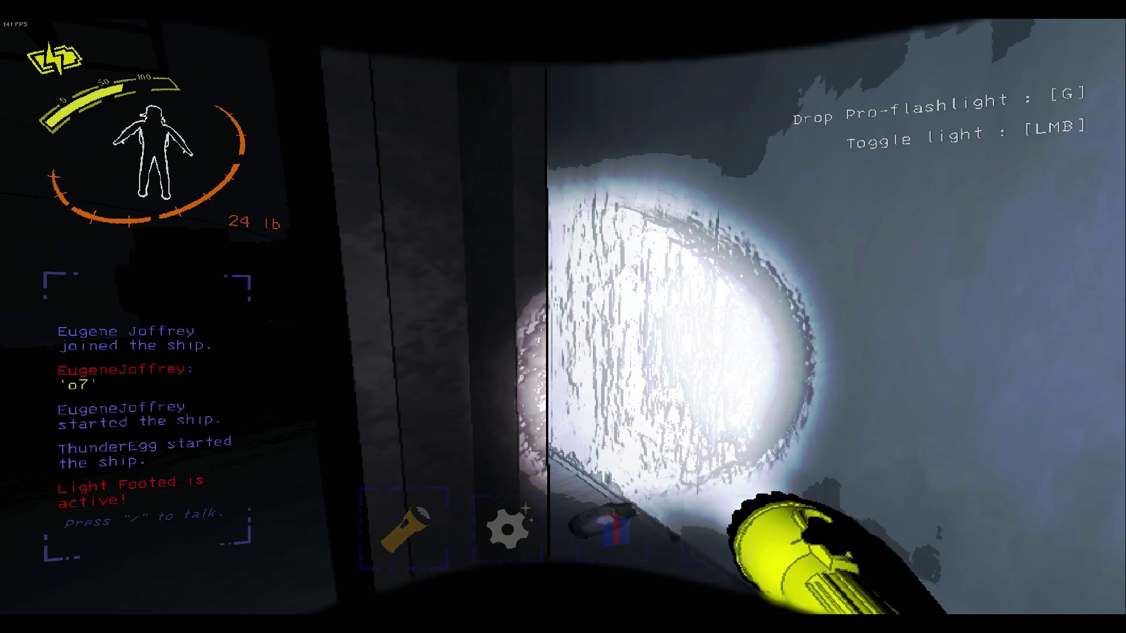
key("w")
key("w")
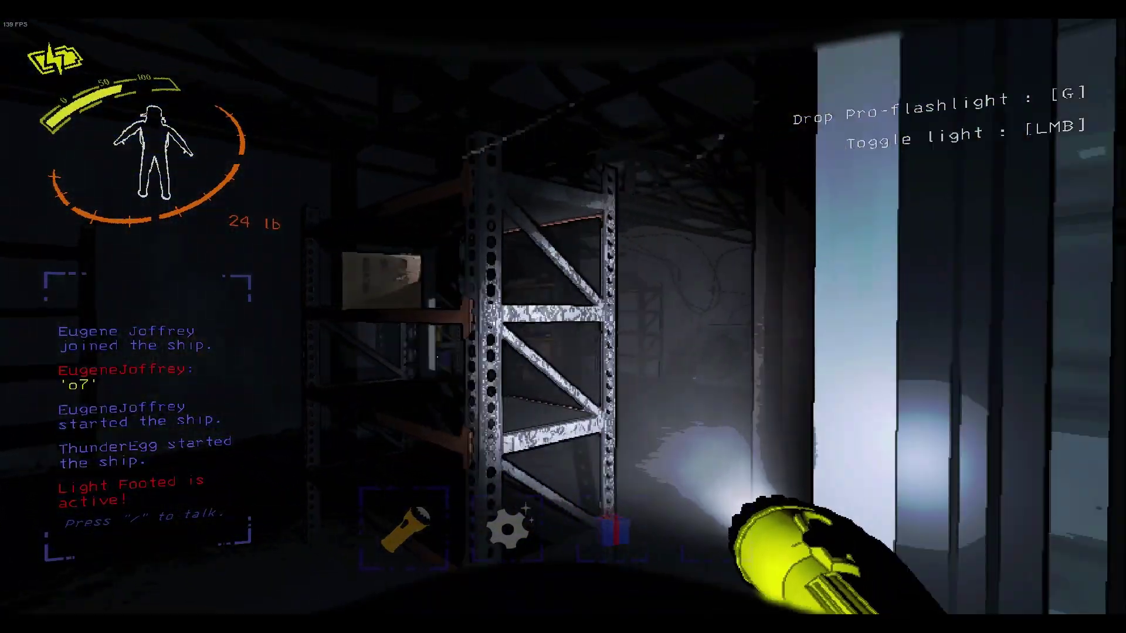
key("w")
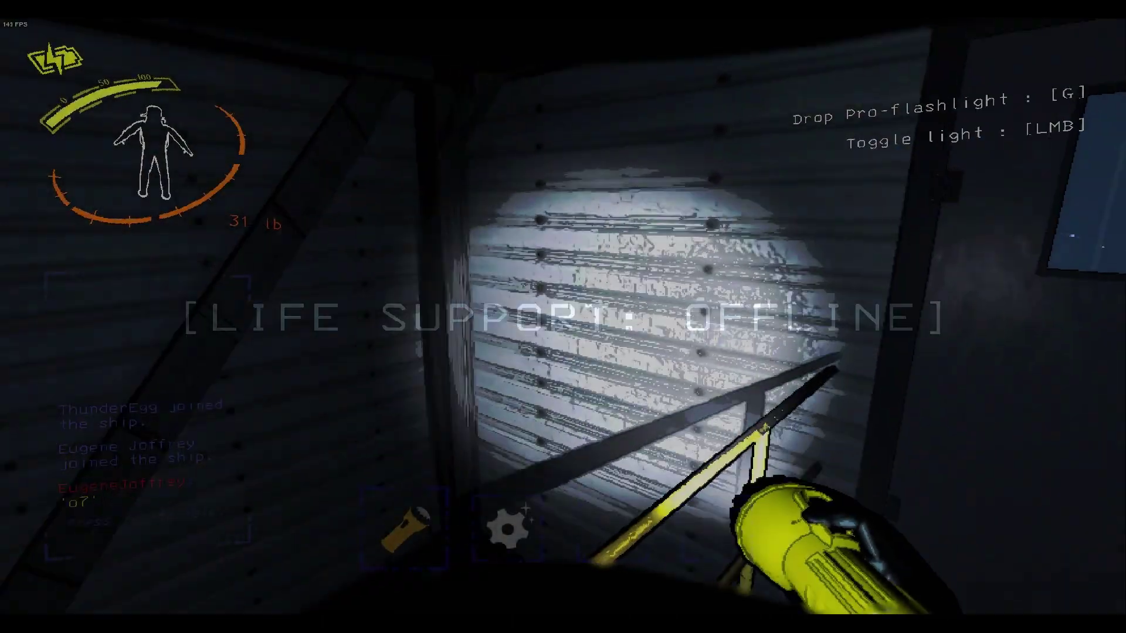
key("w")
left_click(563, 317)
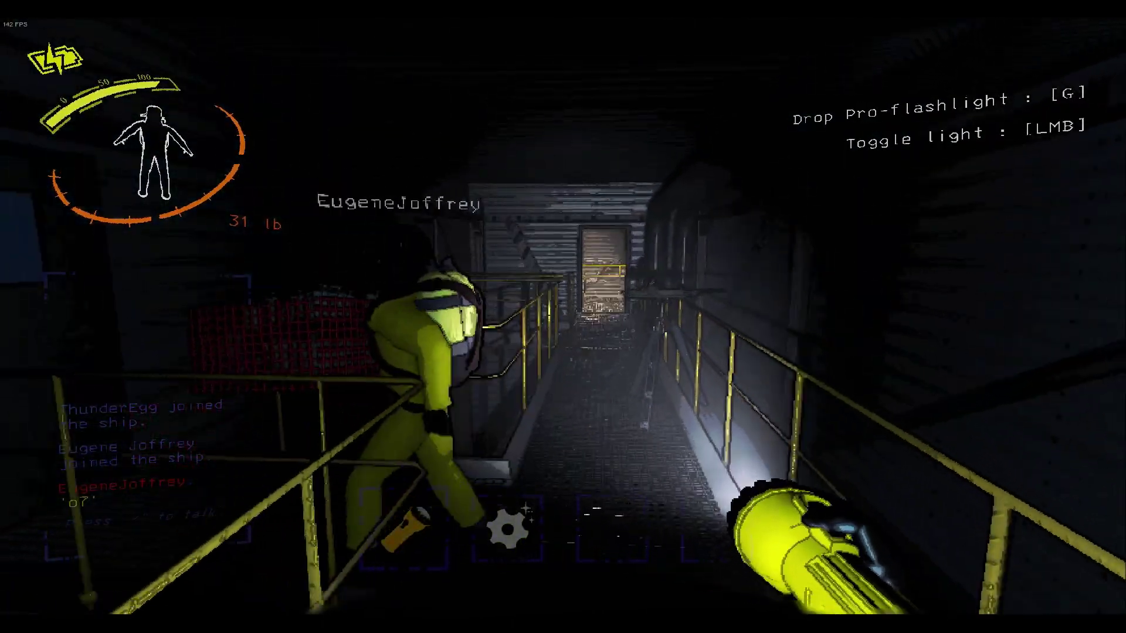
key("w")
key("w")
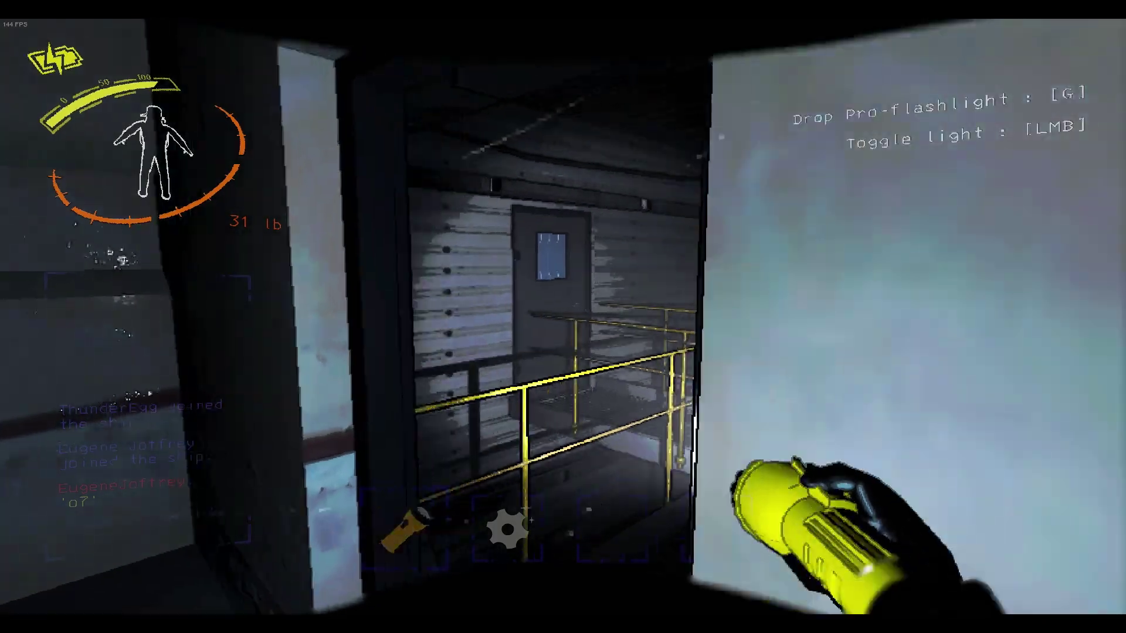
key("w")
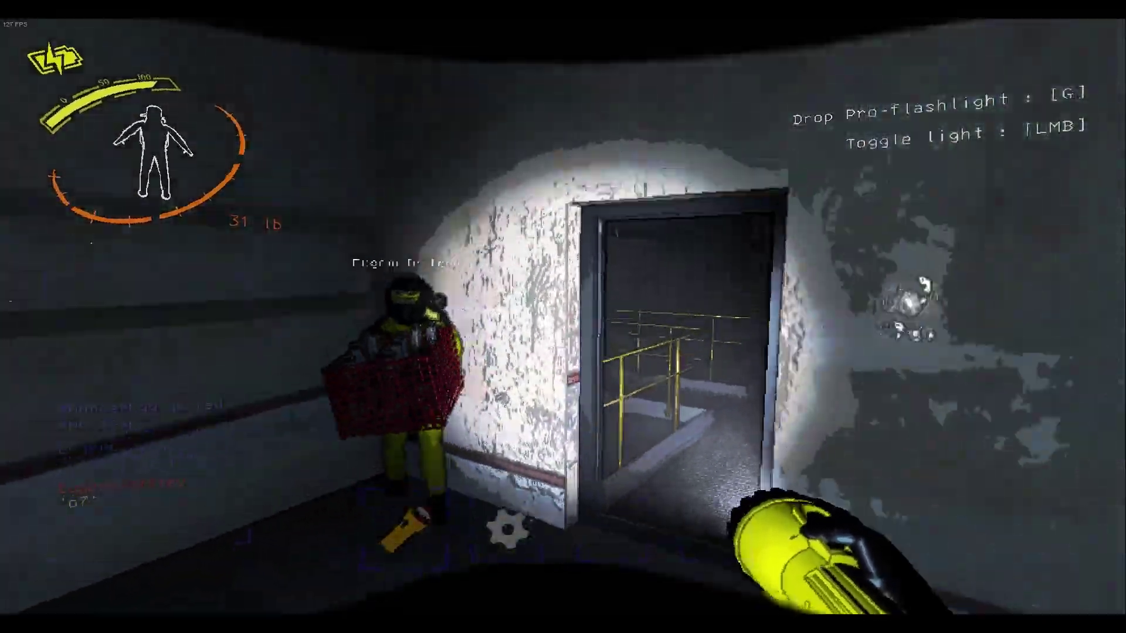
key("w")
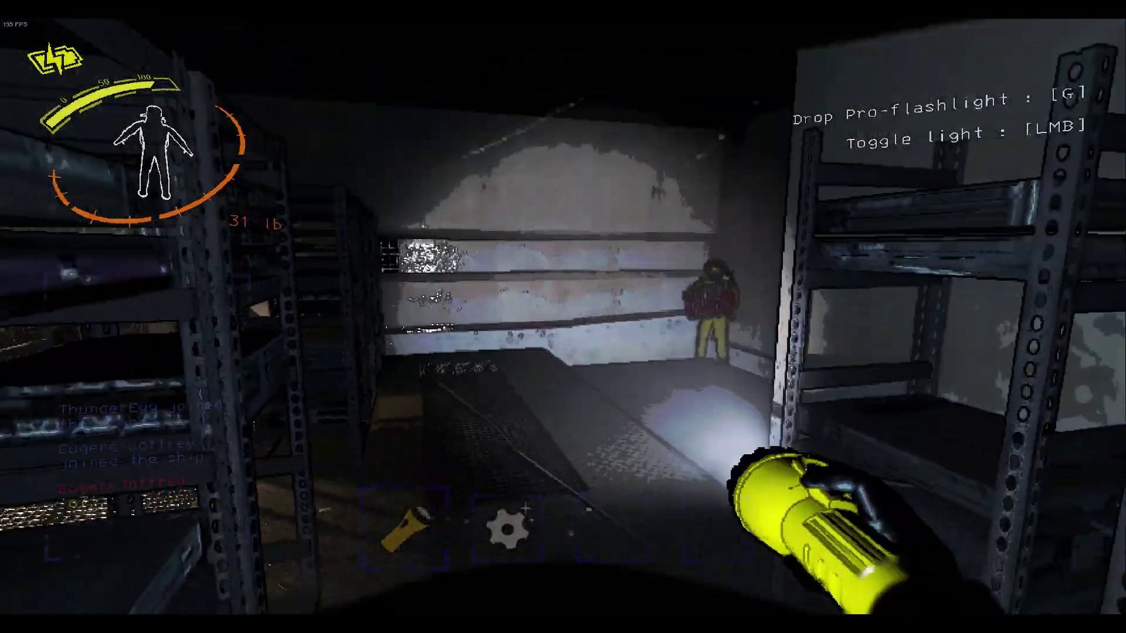
key("w")
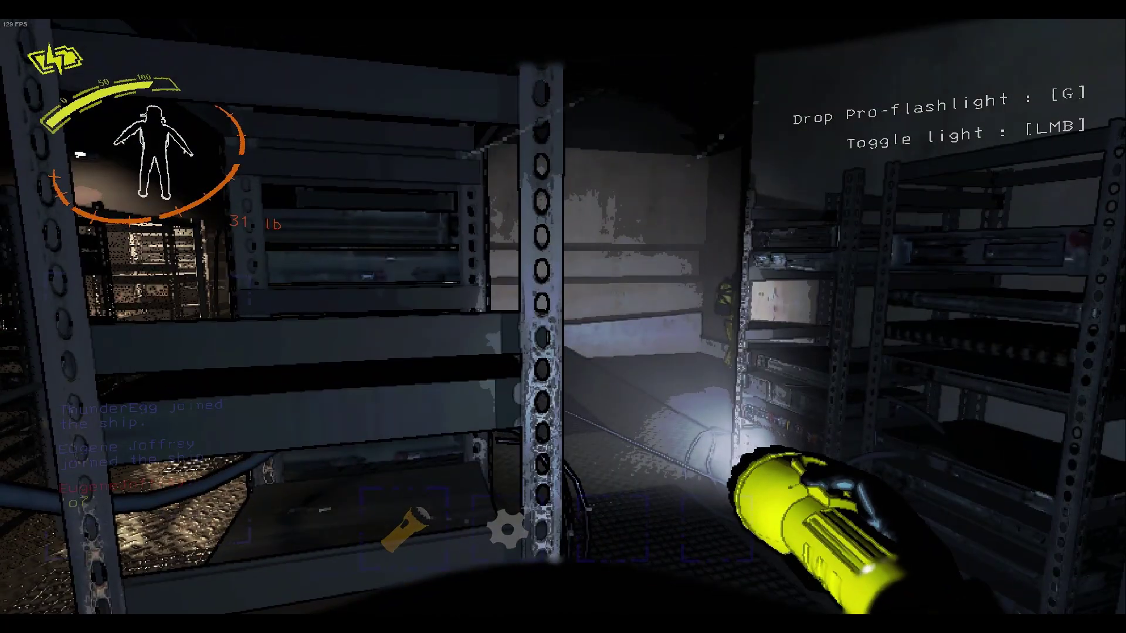
key("w")
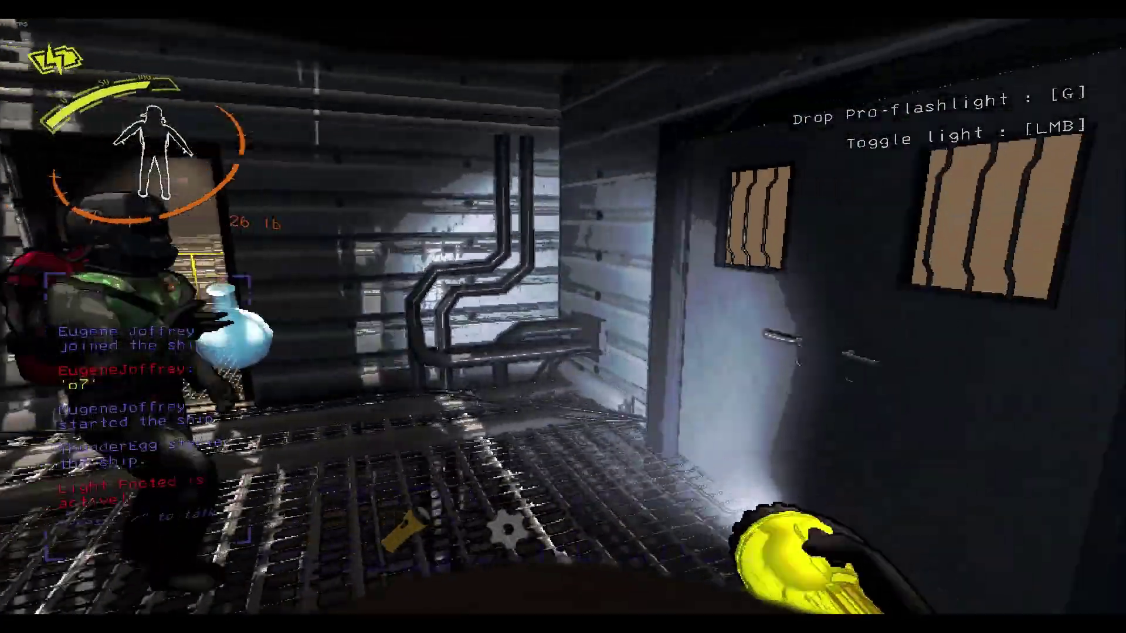
key("e")
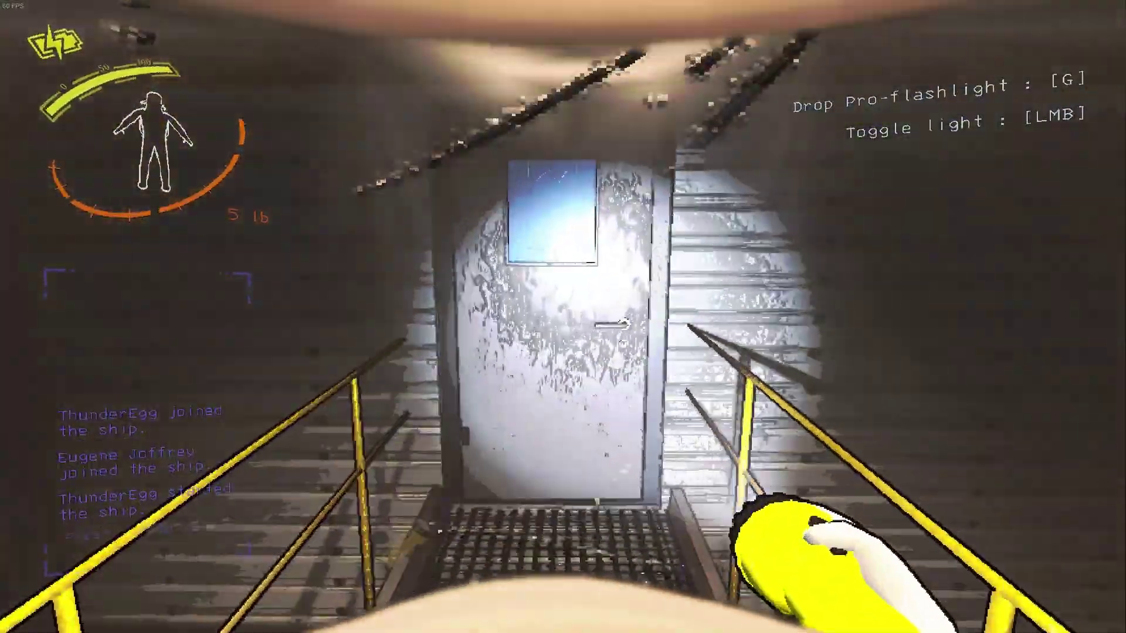
key("e")
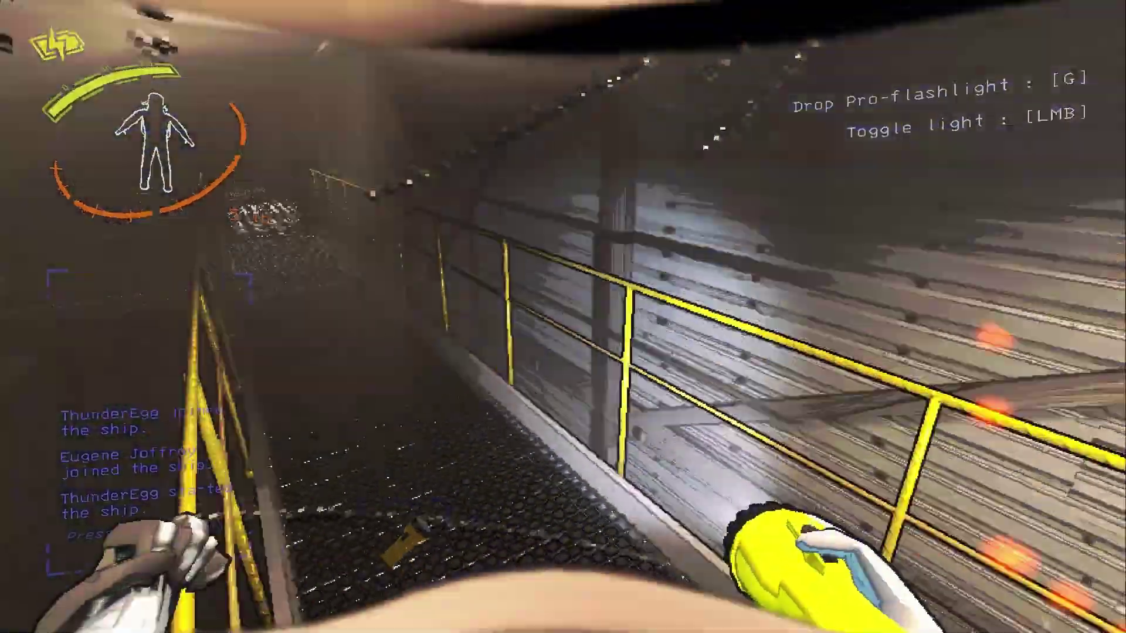